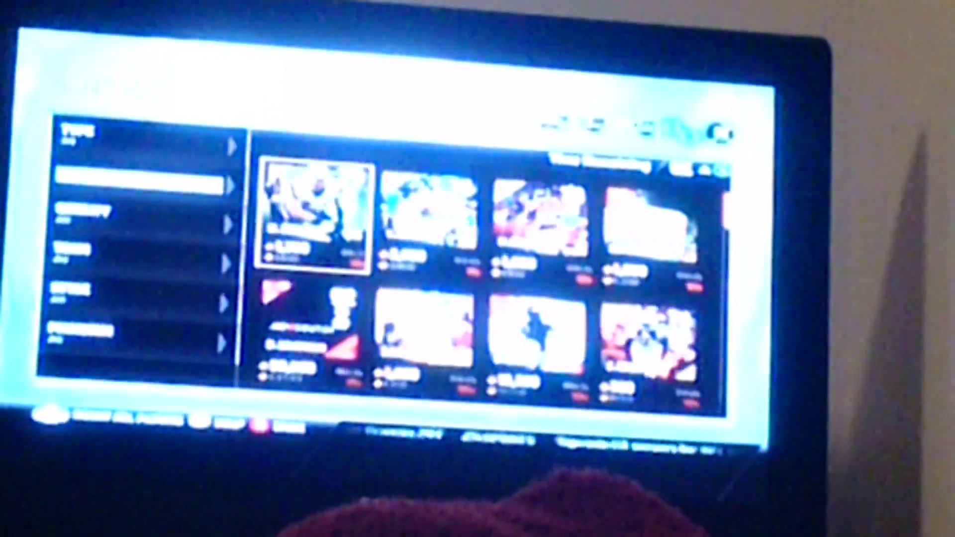
- Move to the Position filter in the auction search, then view one listing's bid and buy-now options
{"action": "key", "text": "Left"}
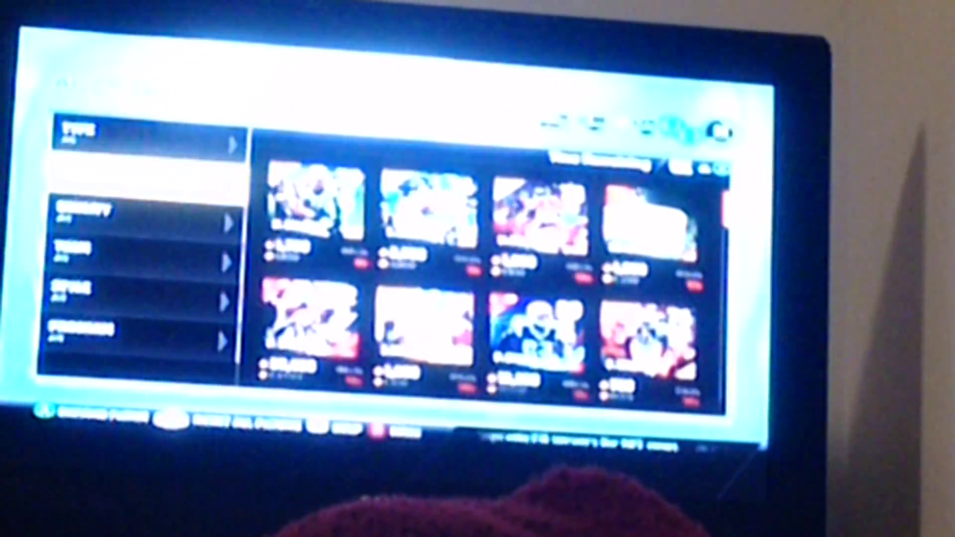
{"action": "key", "text": "Down"}
{"action": "key", "text": "Down"}
{"action": "key", "text": "Down"}
{"action": "key", "text": "Down"}
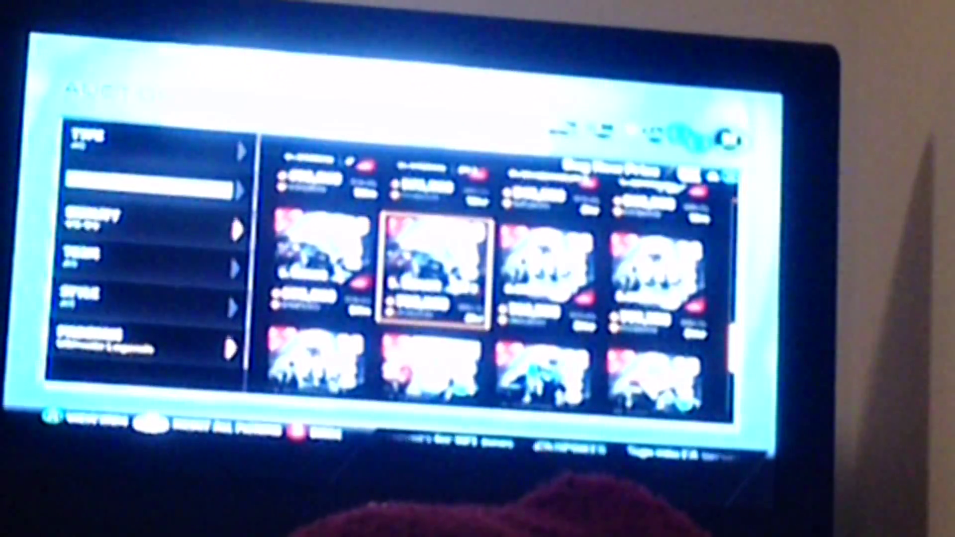
{"action": "key", "text": "Return"}
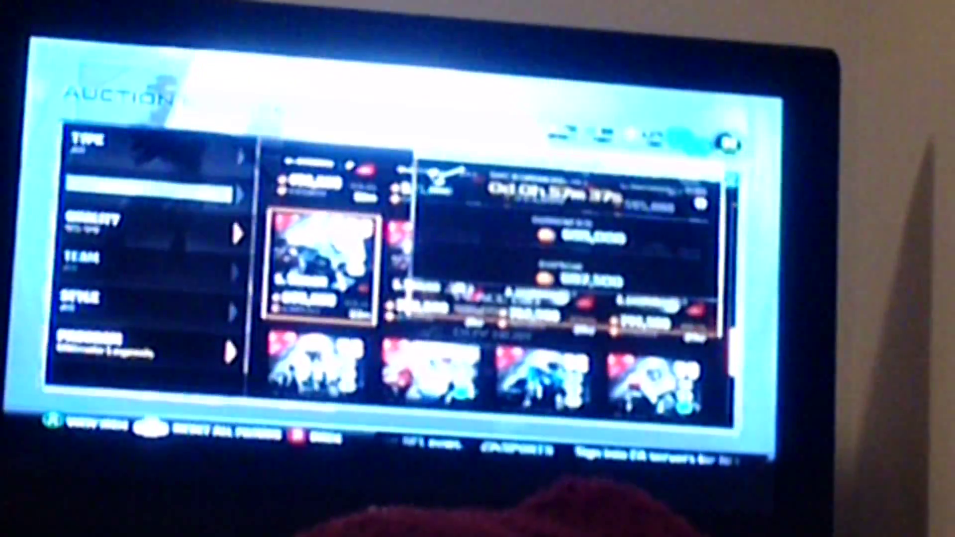
- Close the listing's bid and buy-now details to show the filtered auction grid again
{"action": "key", "text": "Escape"}
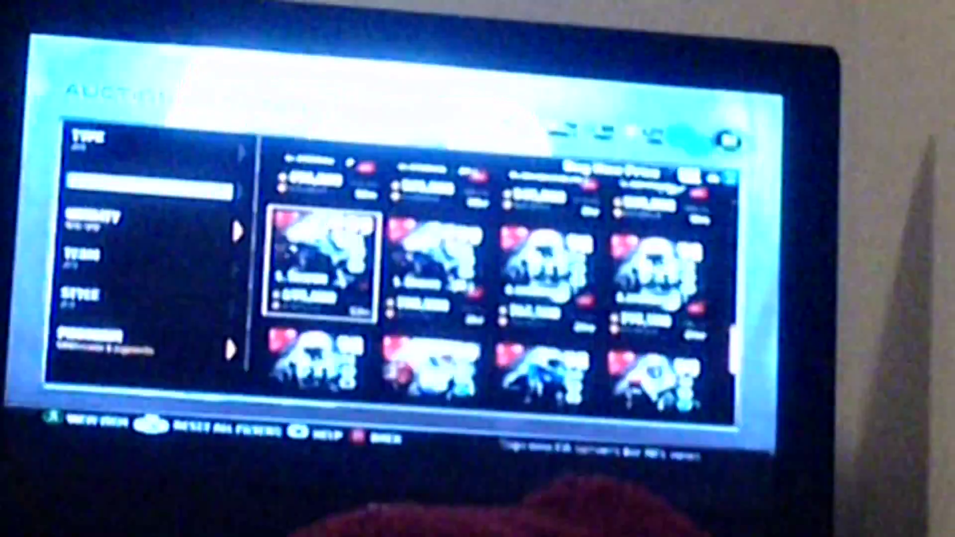